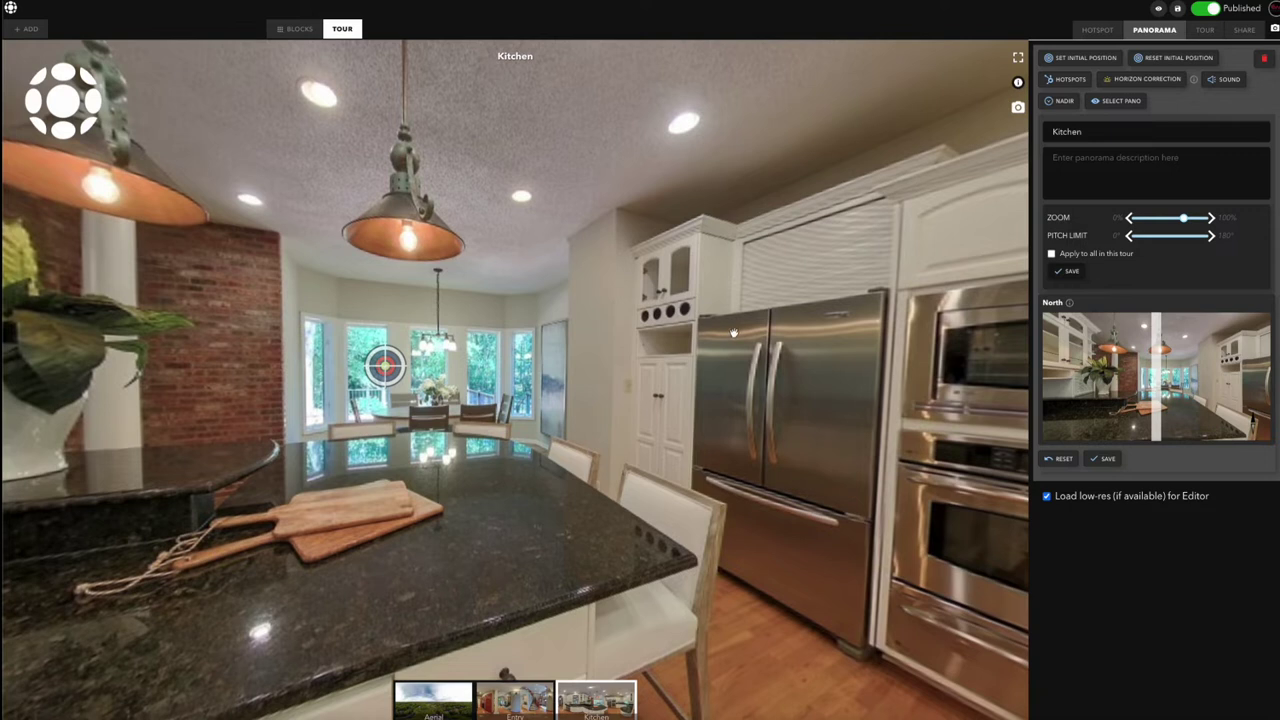
Switch the Kitchen panorama's right panel from Panorama settings to the HOTSPOT options
left_click(1097, 29)
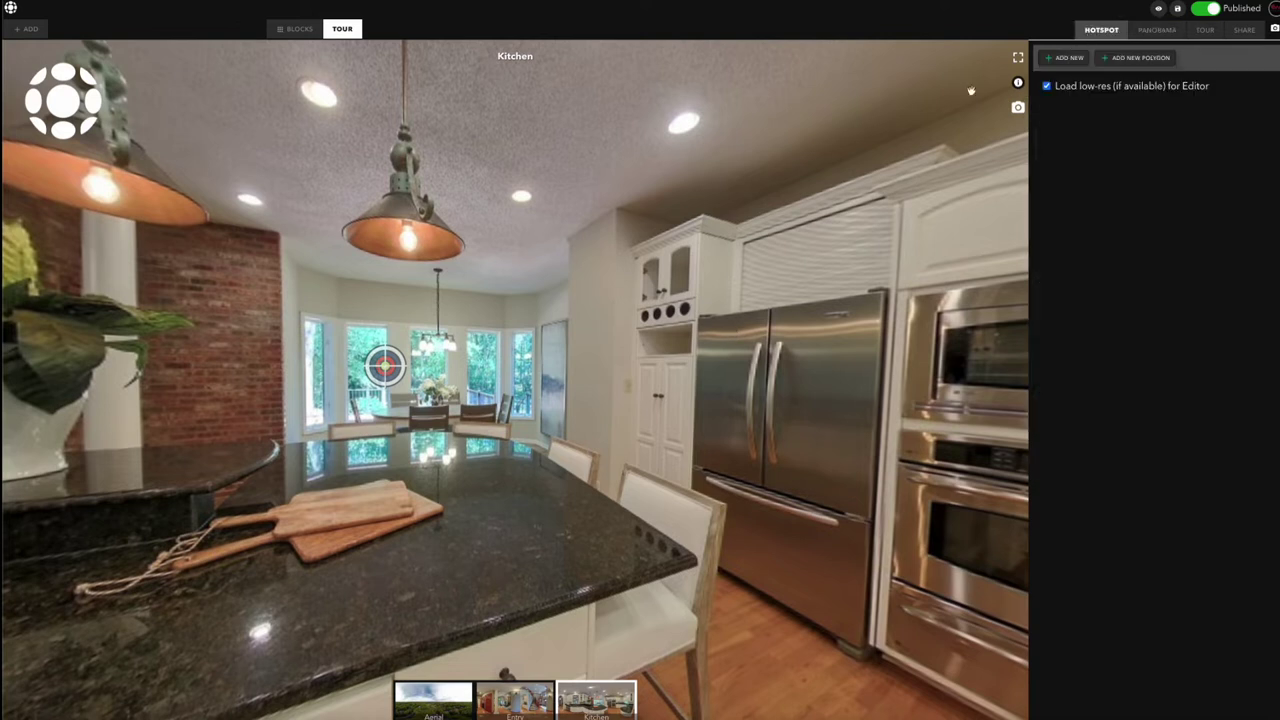
Add a hotspot with the vintage camera icon from Your icons and place it on the fridge top
left_click(1064, 57)
left_click_drag(514, 380, 472, 369)
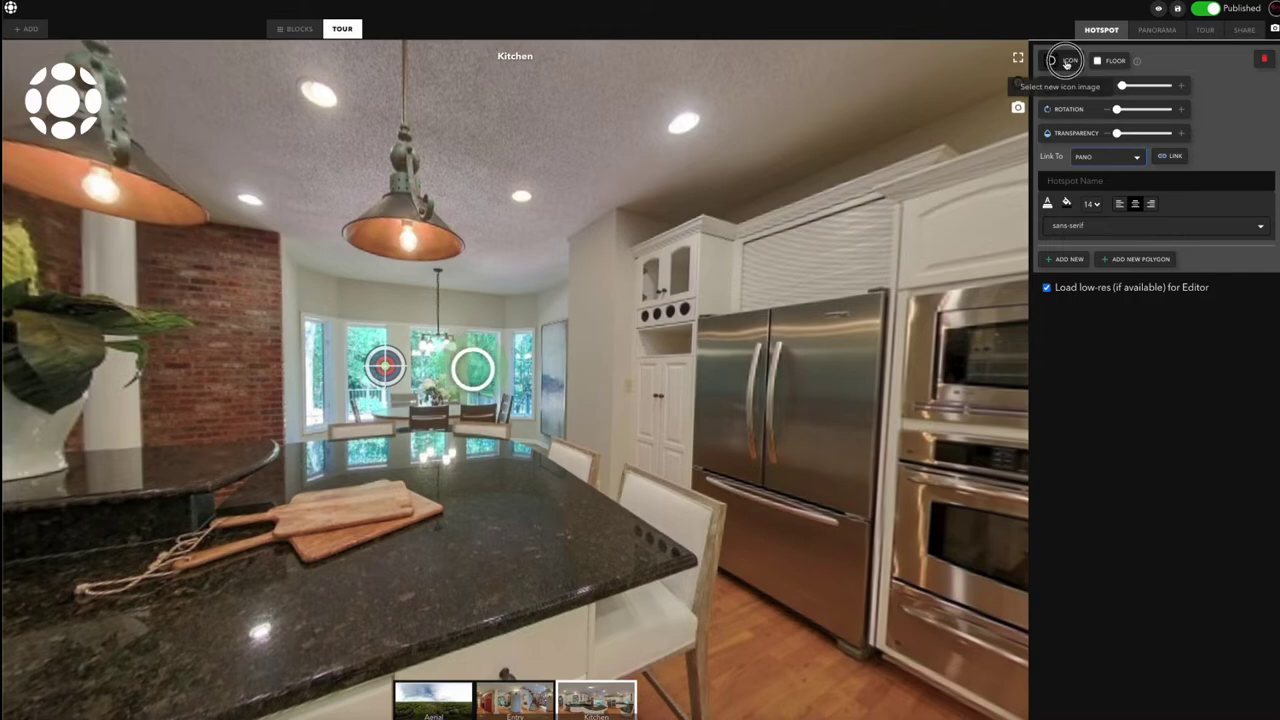
left_click(1058, 60)
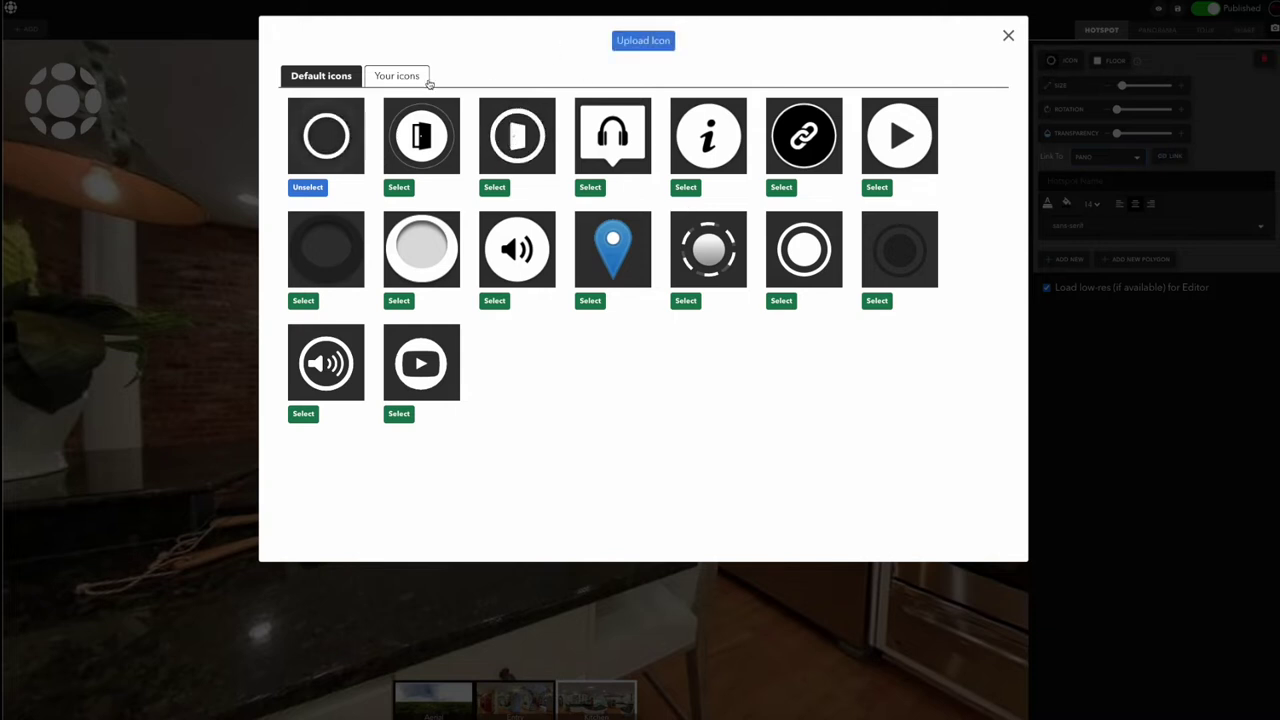
left_click(400, 80)
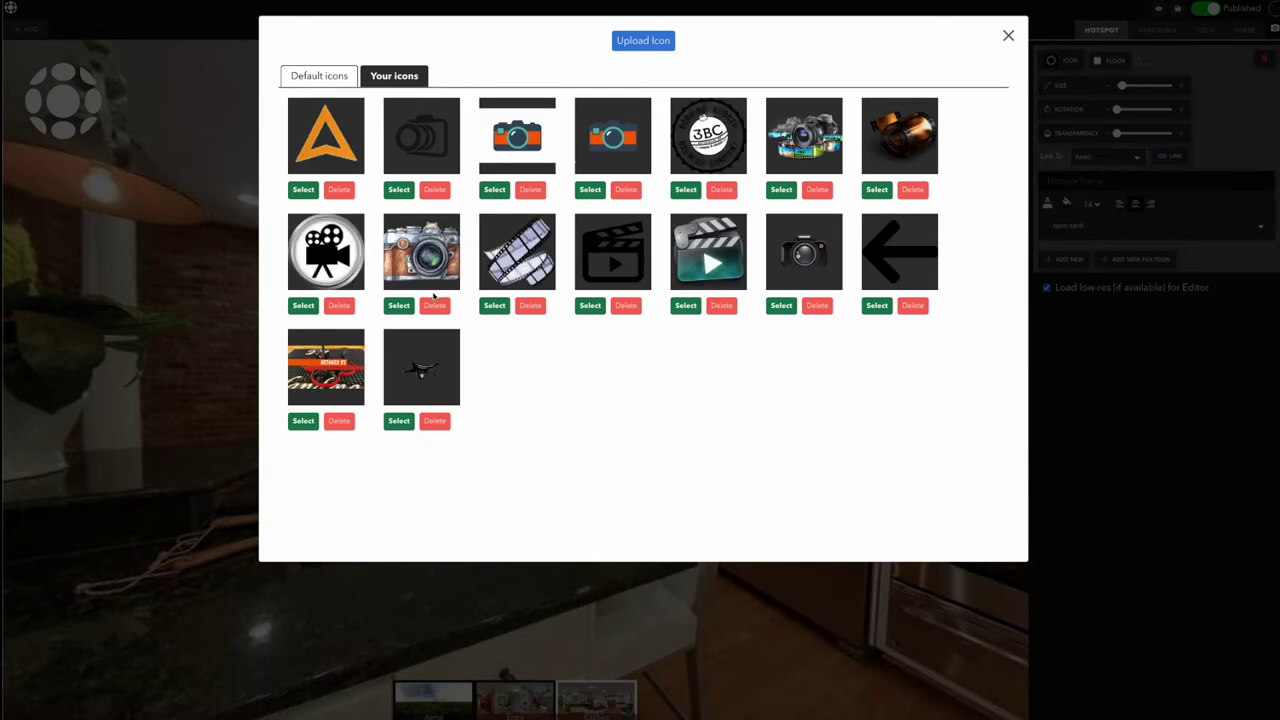
left_click(399, 305)
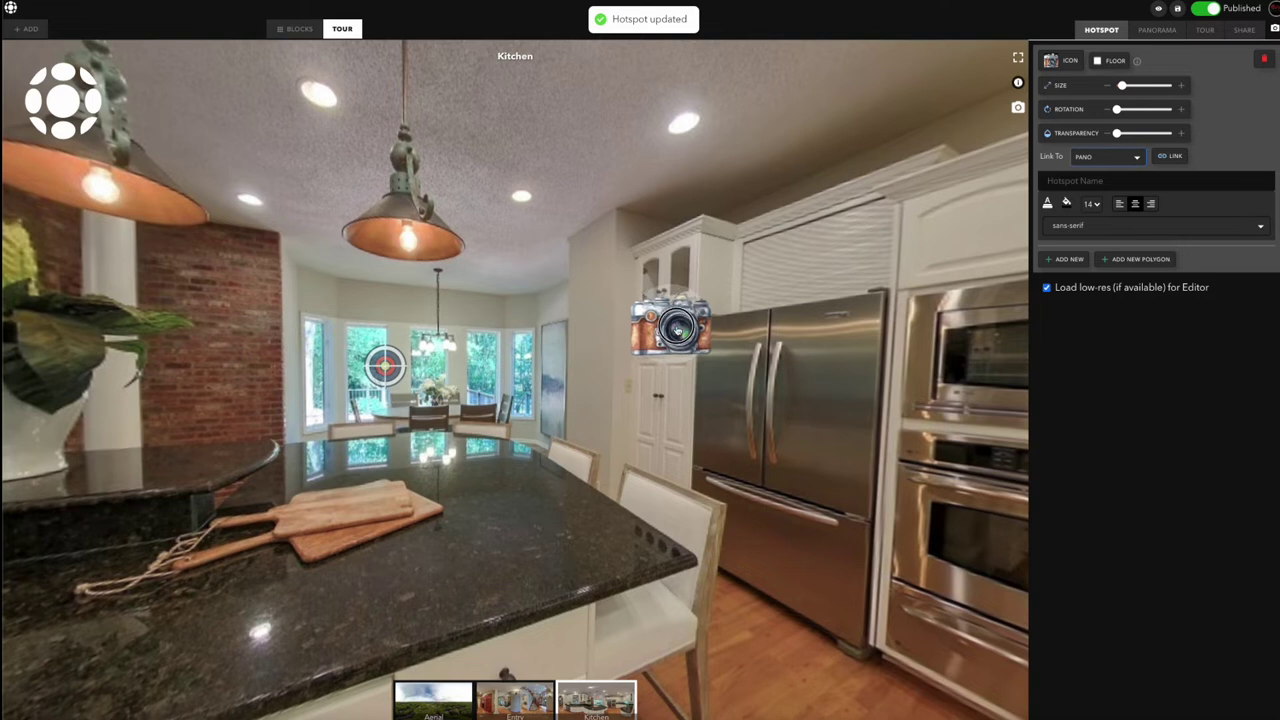
left_click_drag(677, 328, 772, 322)
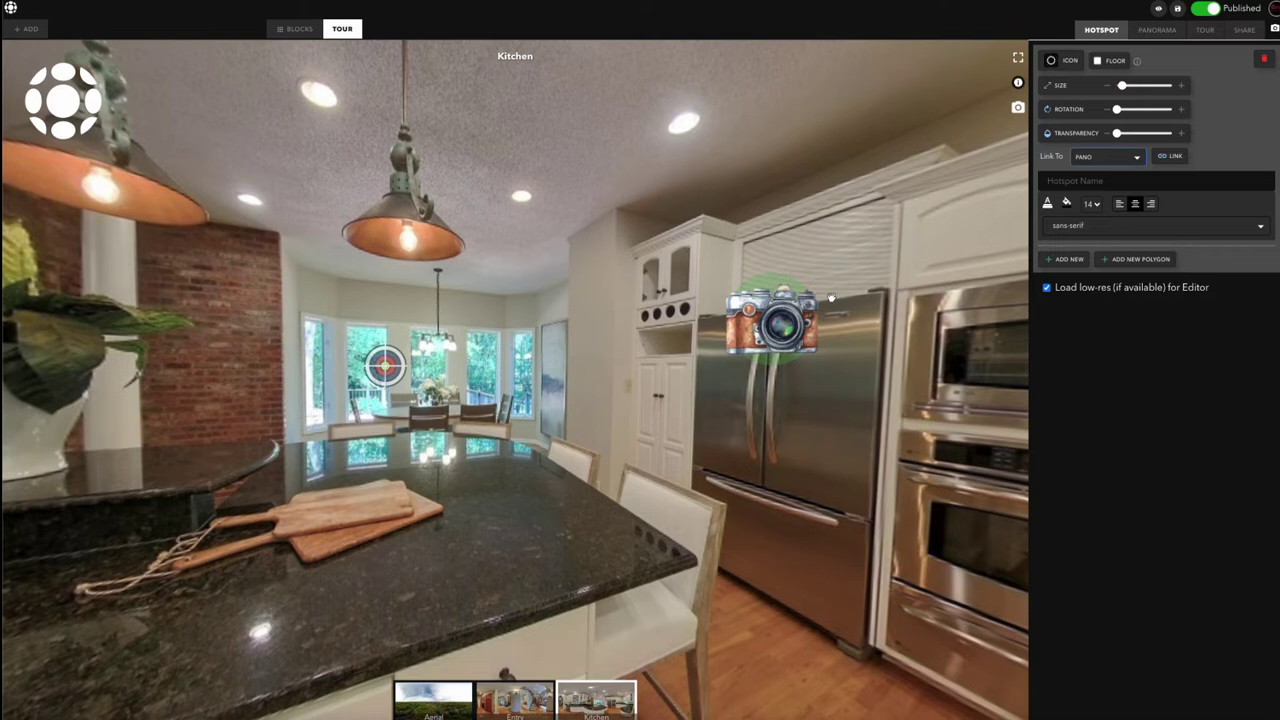
Turn the camera hotspot into a flat FLOOR hotspot with a default icon, resting beside the island chair
left_click(1097, 61)
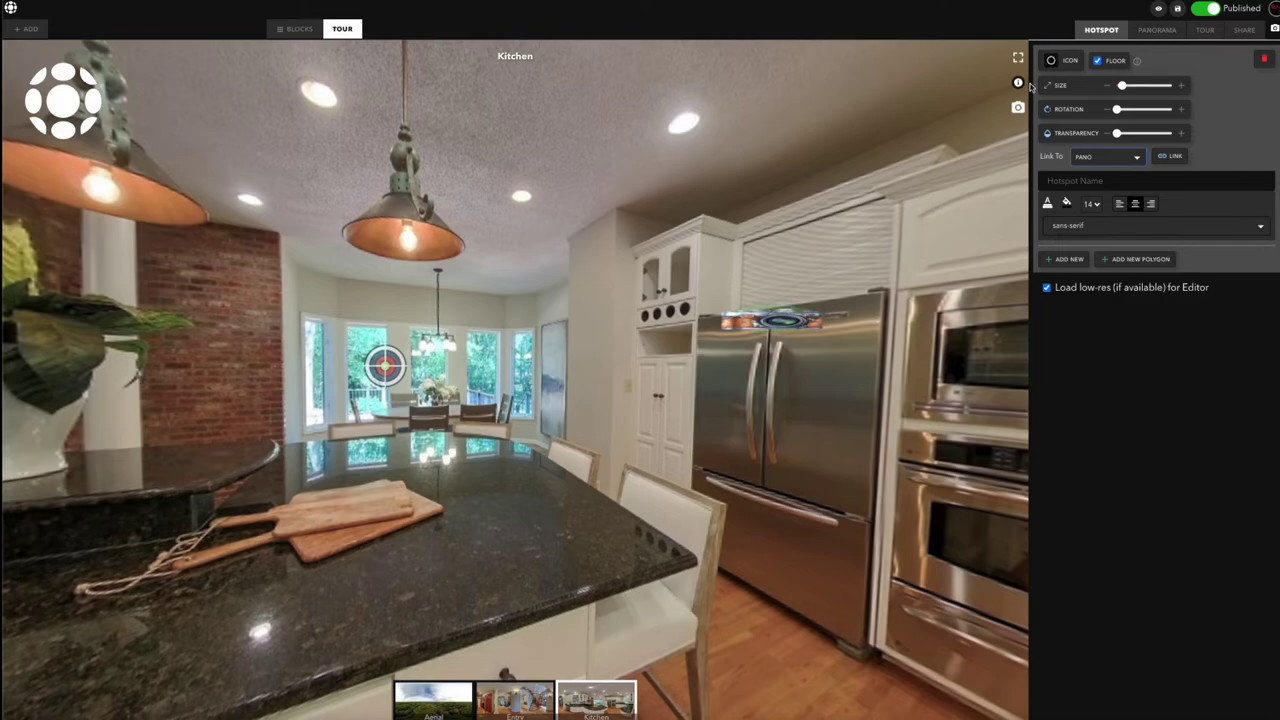
left_click(1051, 61)
left_click(304, 76)
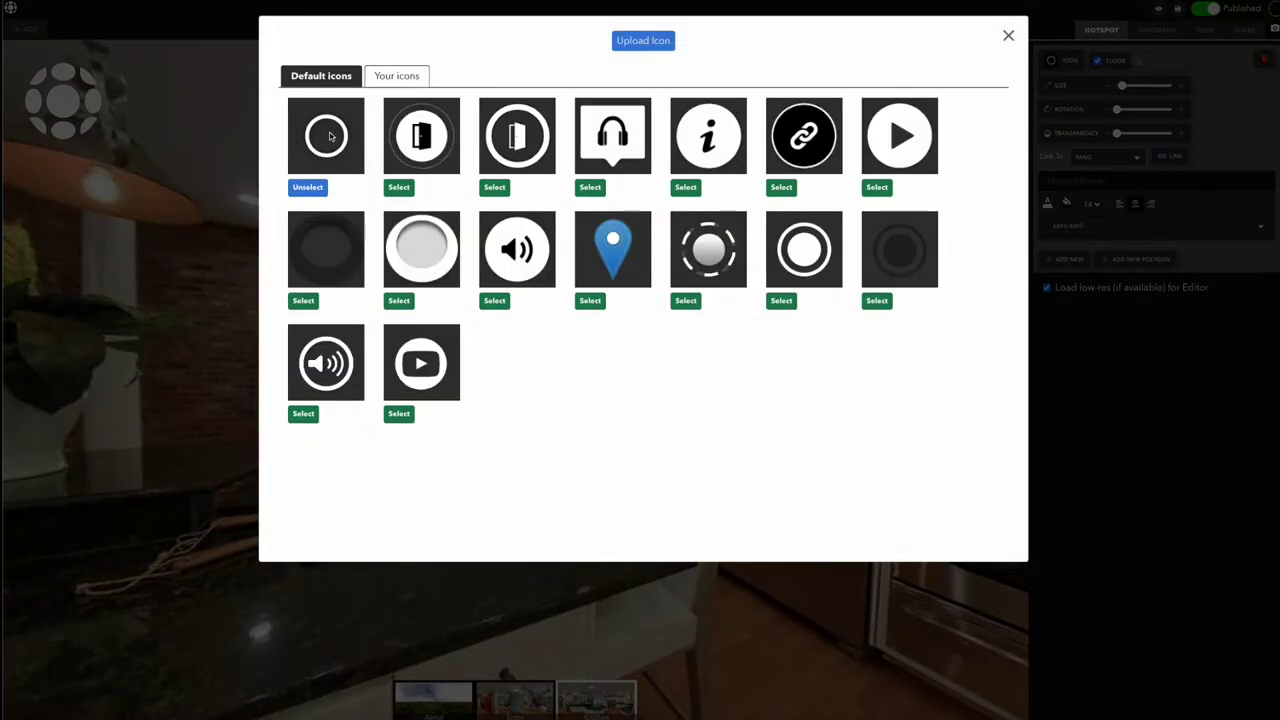
left_click(316, 185)
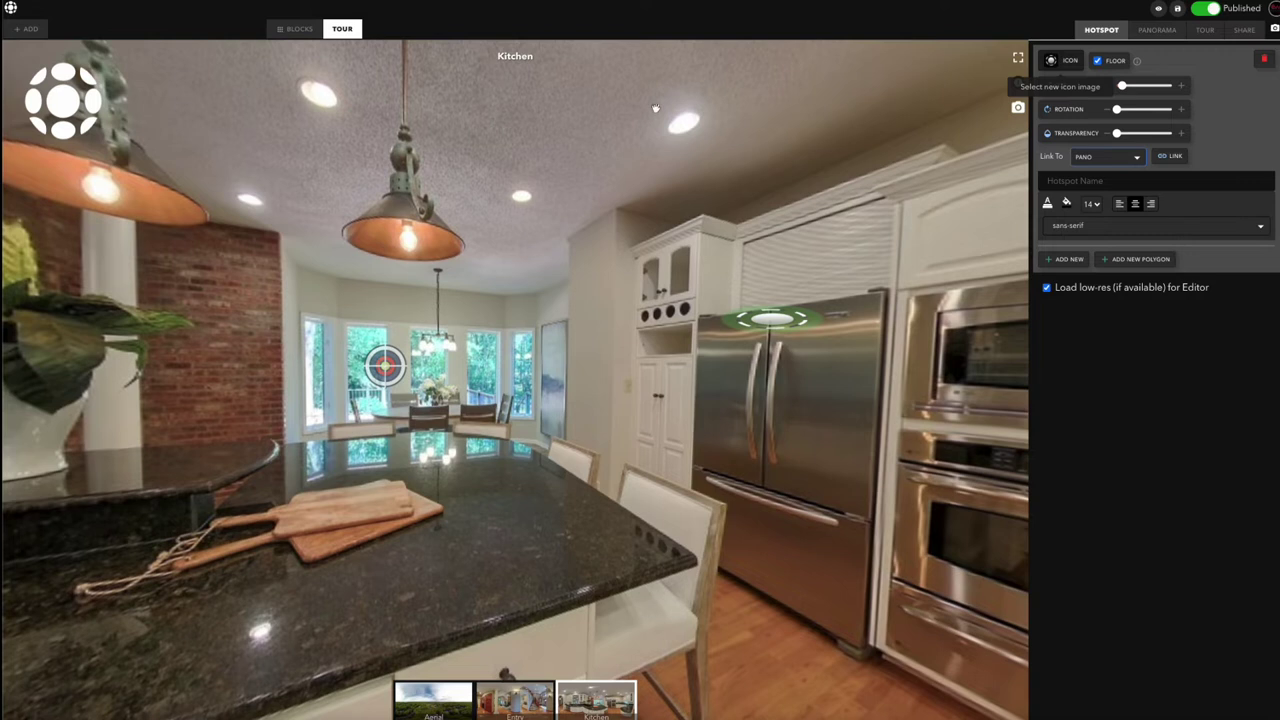
left_click_drag(778, 296, 760, 640)
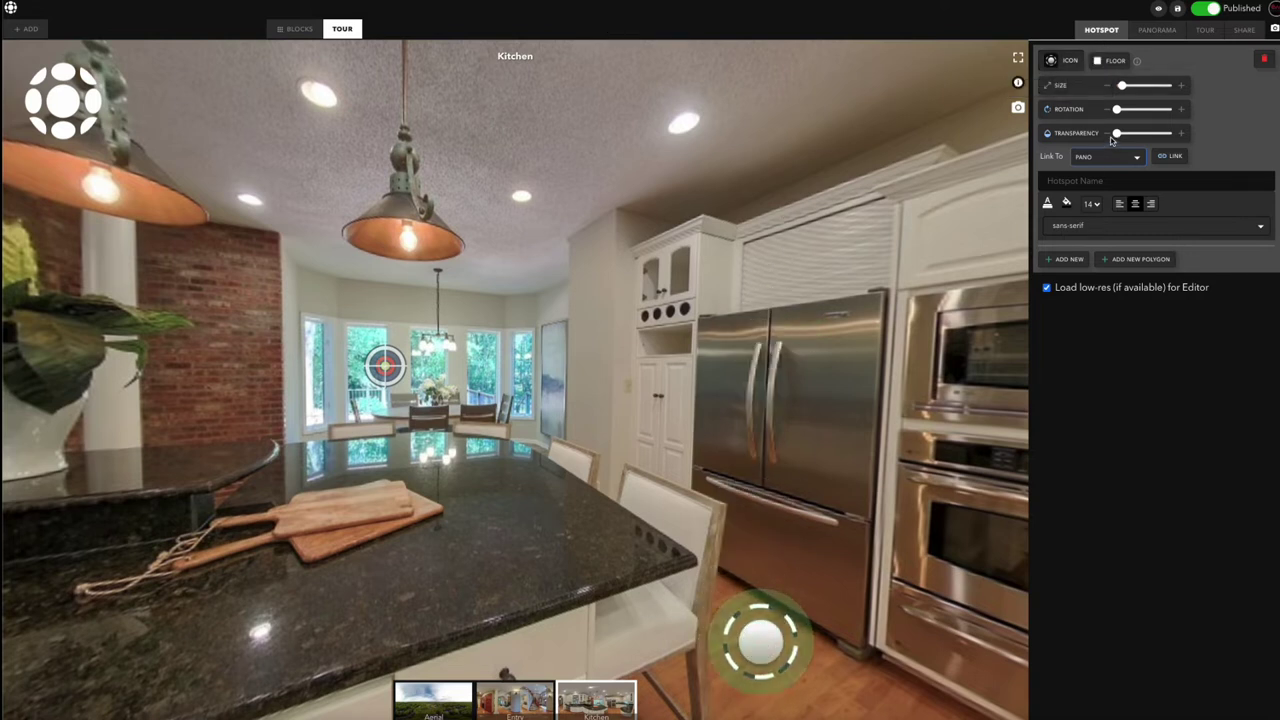
left_click(1096, 61)
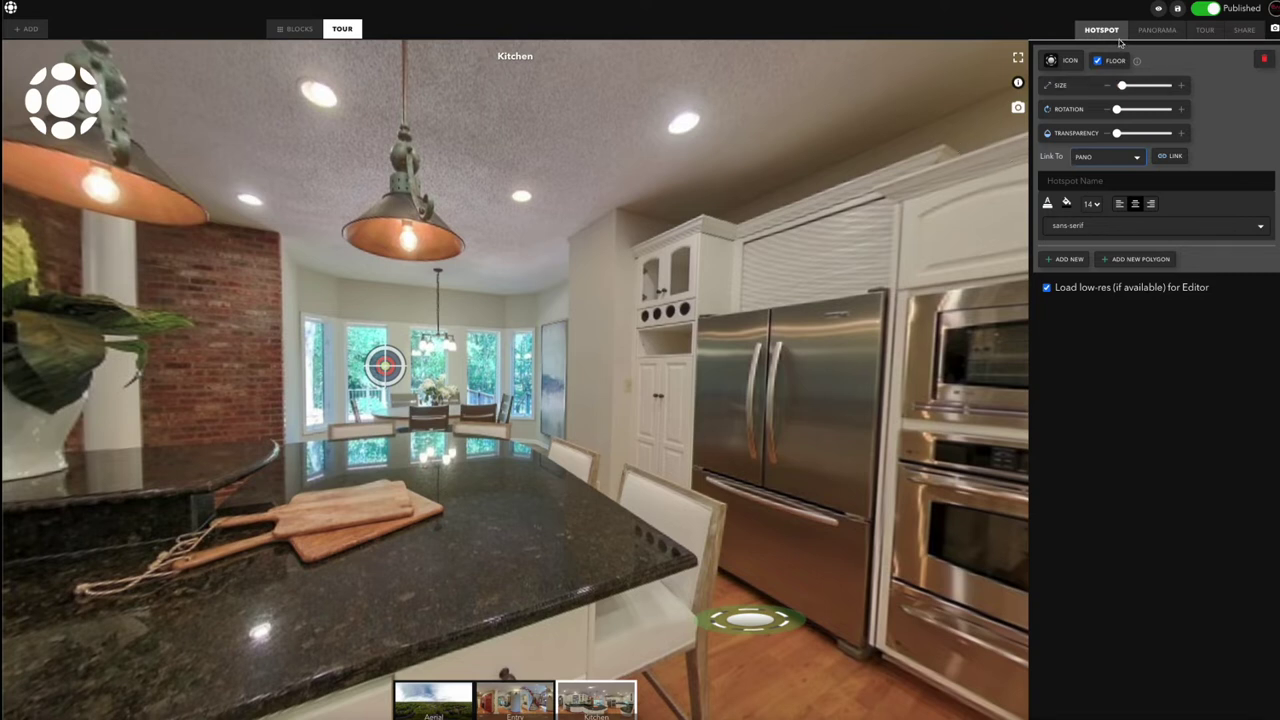
left_click(1133, 260)
Place the new polygon over the central pendant lamp and pull its right-hand corners onto the lamp
left_click_drag(470, 385, 372, 231)
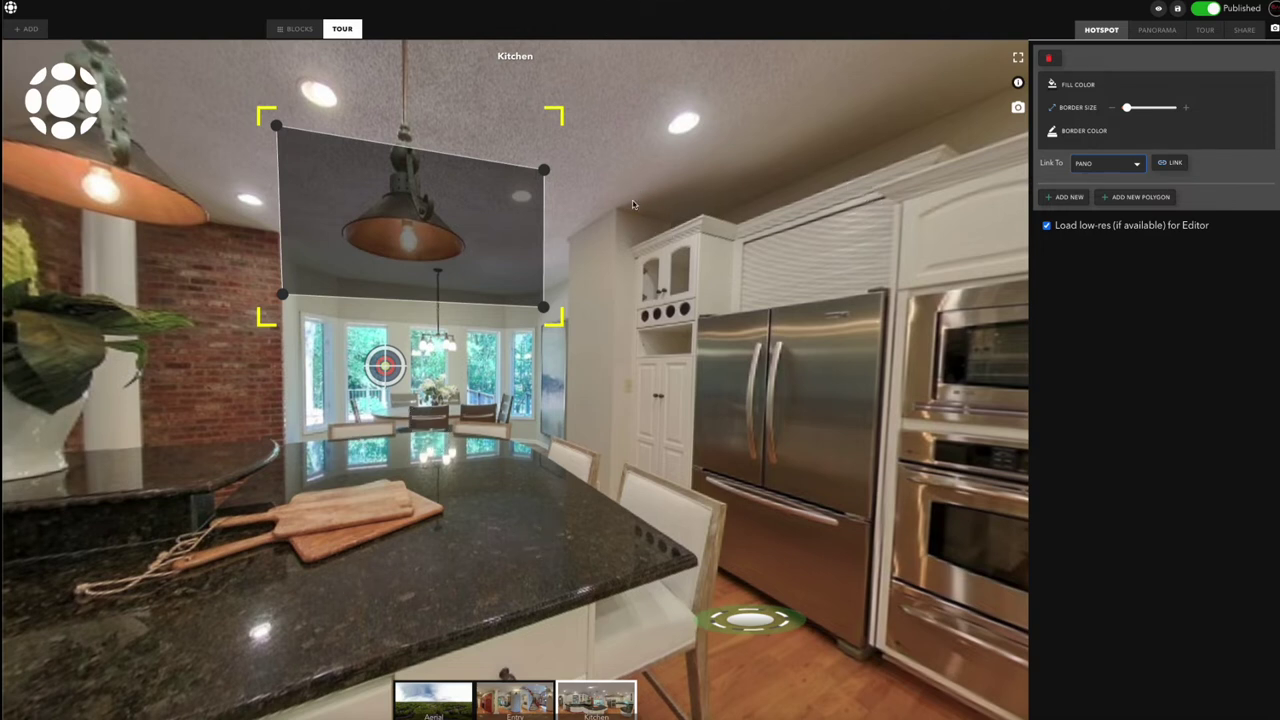
left_click(426, 161)
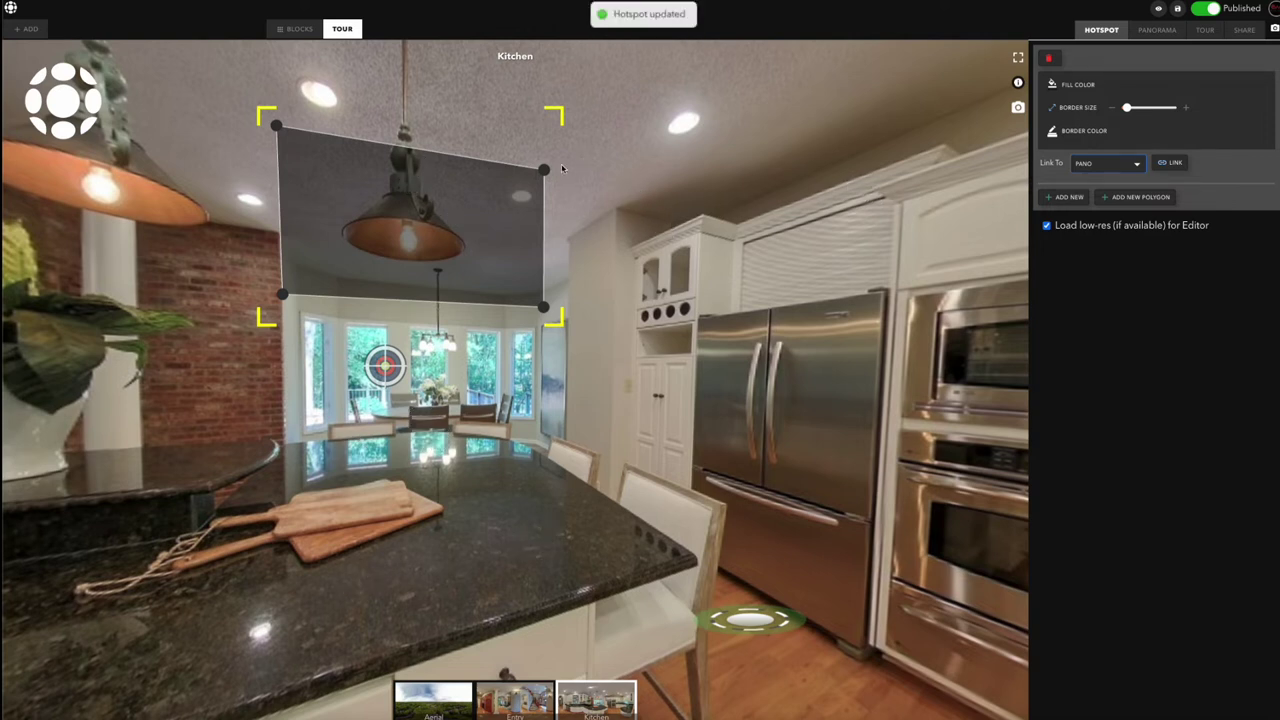
left_click_drag(543, 172, 432, 200)
left_click_drag(543, 306, 446, 264)
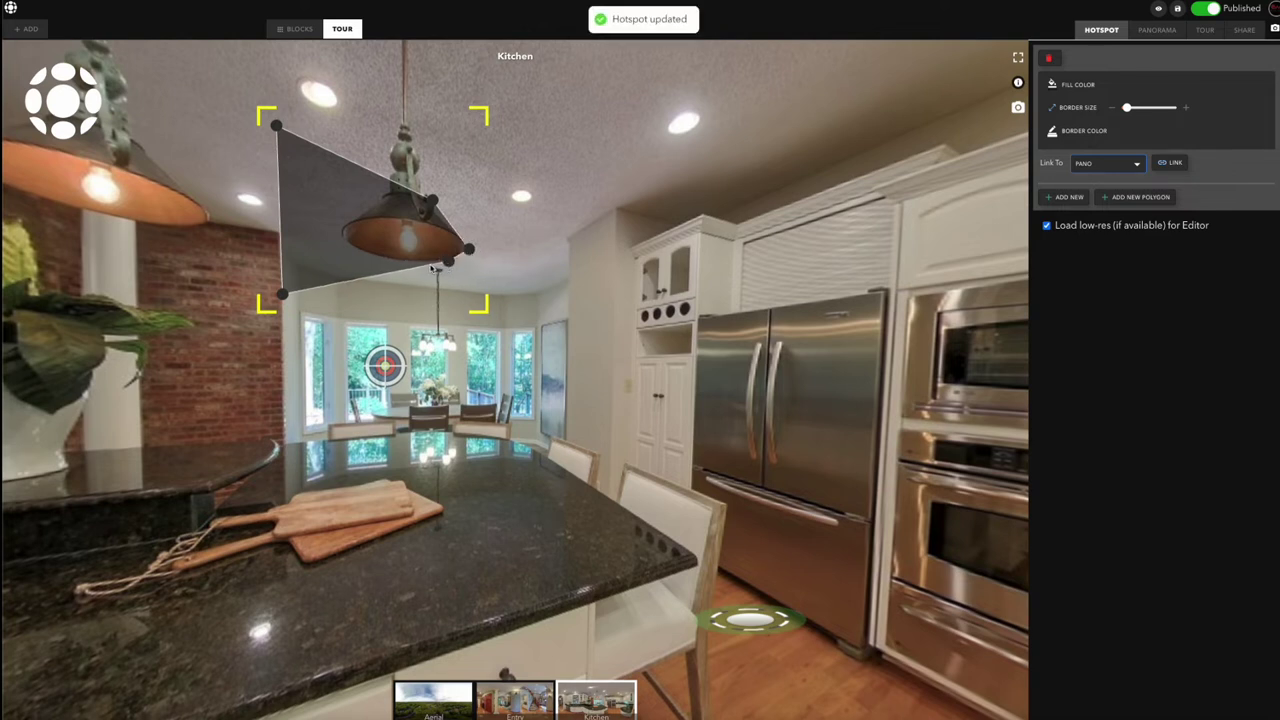
left_click(429, 264)
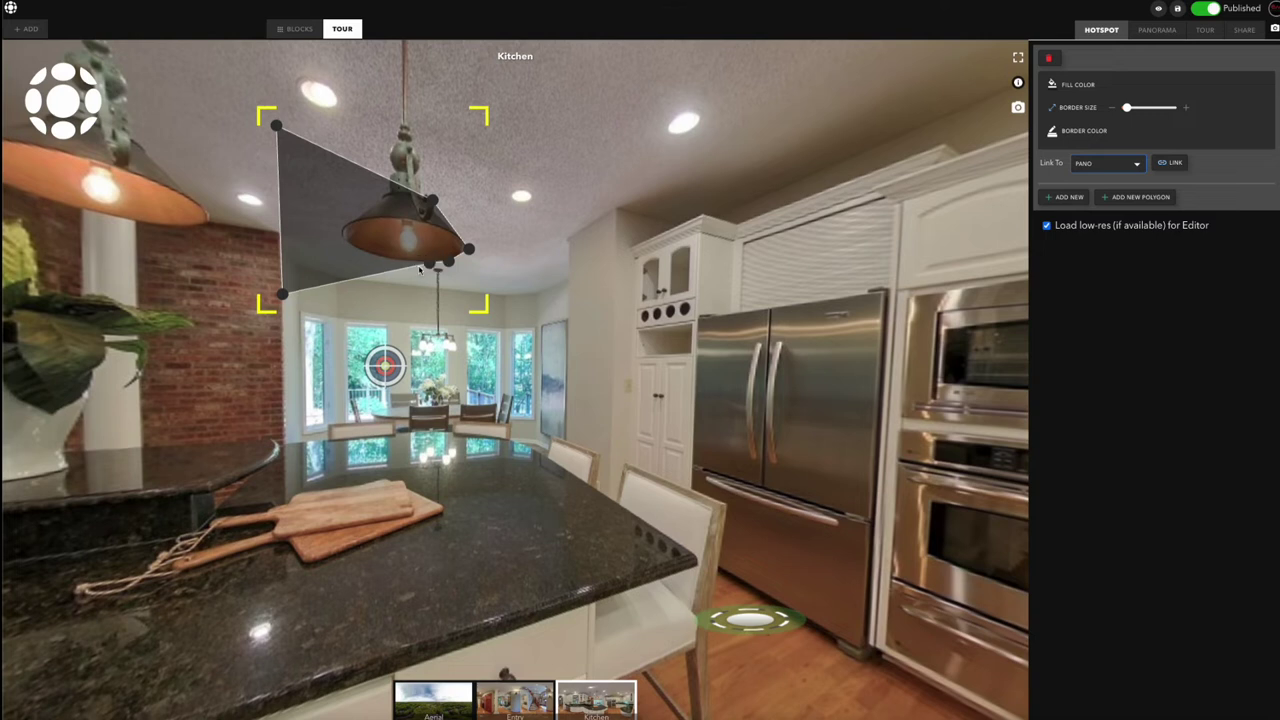
Add four points along the polygon's lower edge and lift the lower-left point onto the lamp shade
left_click(404, 263)
left_click(416, 264)
left_click(383, 259)
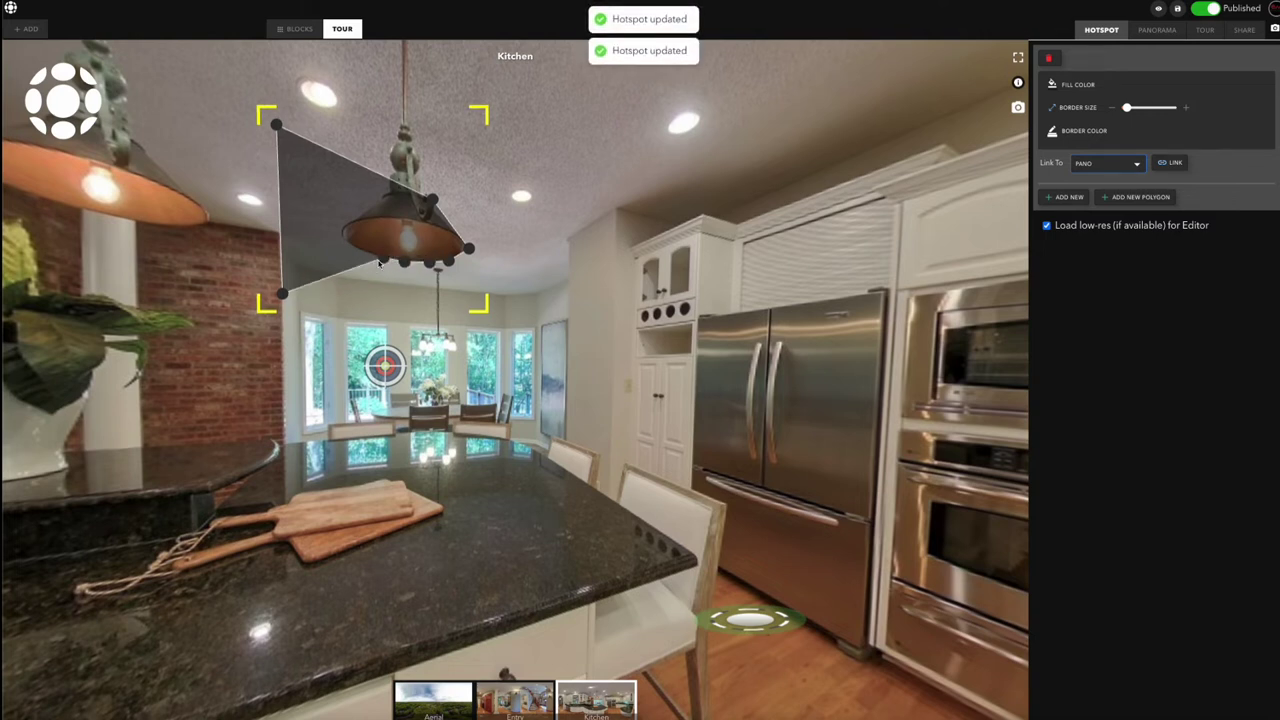
left_click(366, 257)
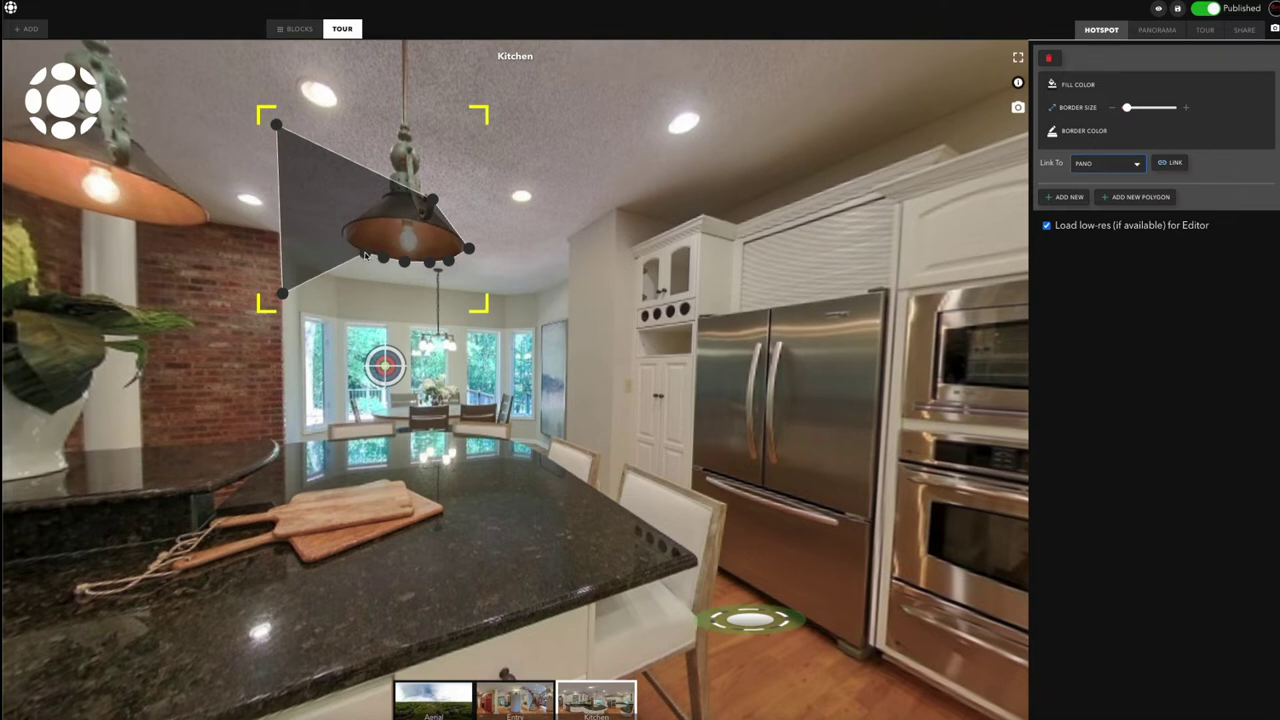
left_click_drag(349, 267, 347, 246)
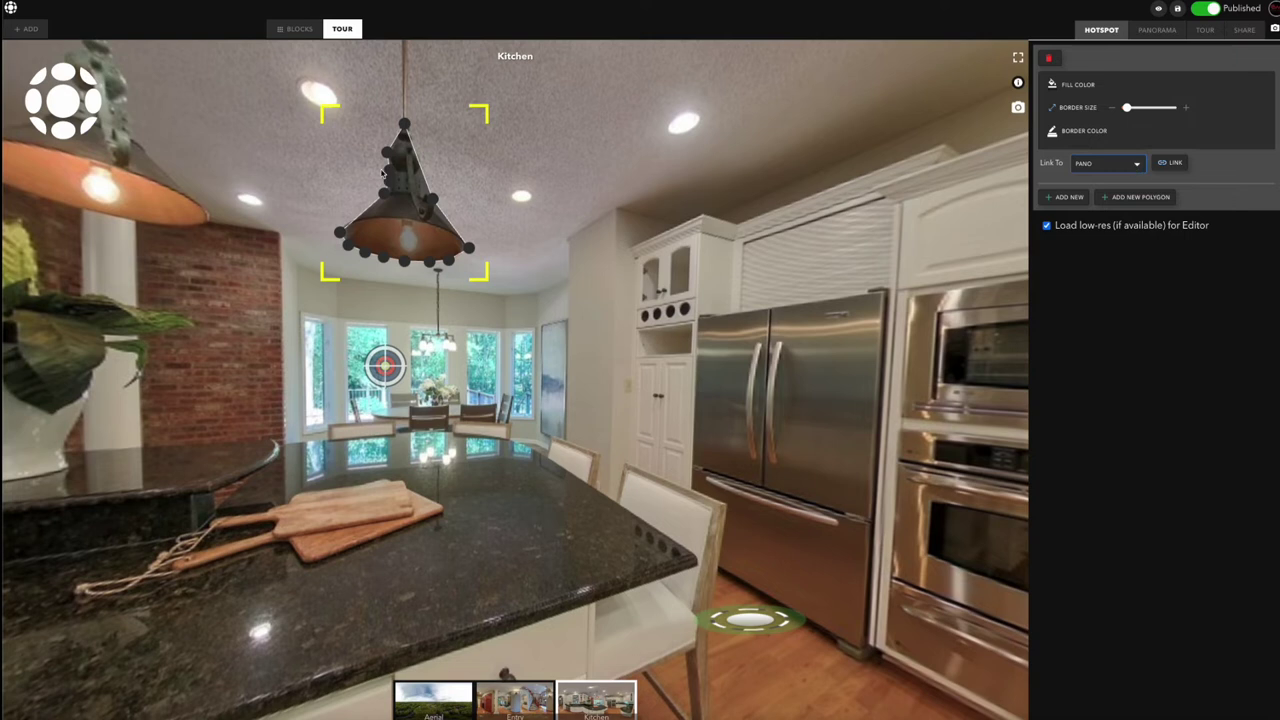
Set the lamp polygon's link type to PANO and link it to the Aerial panorama
left_click(1137, 166)
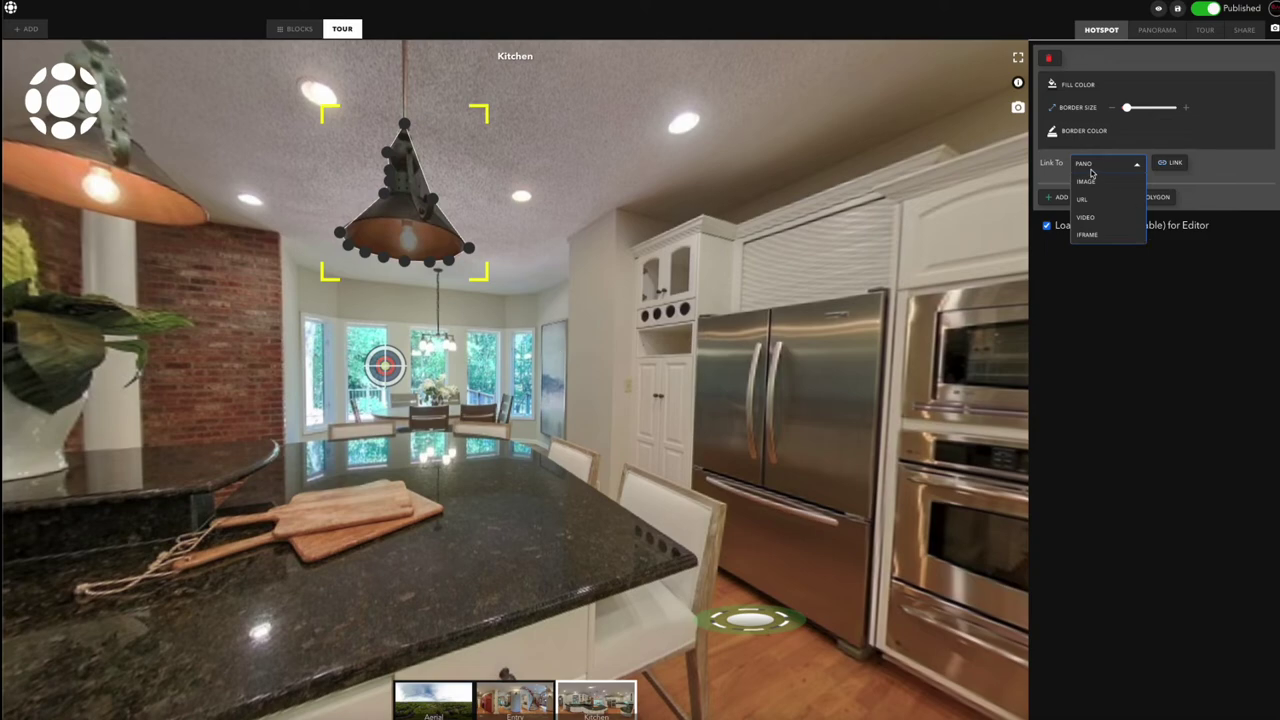
left_click(1176, 165)
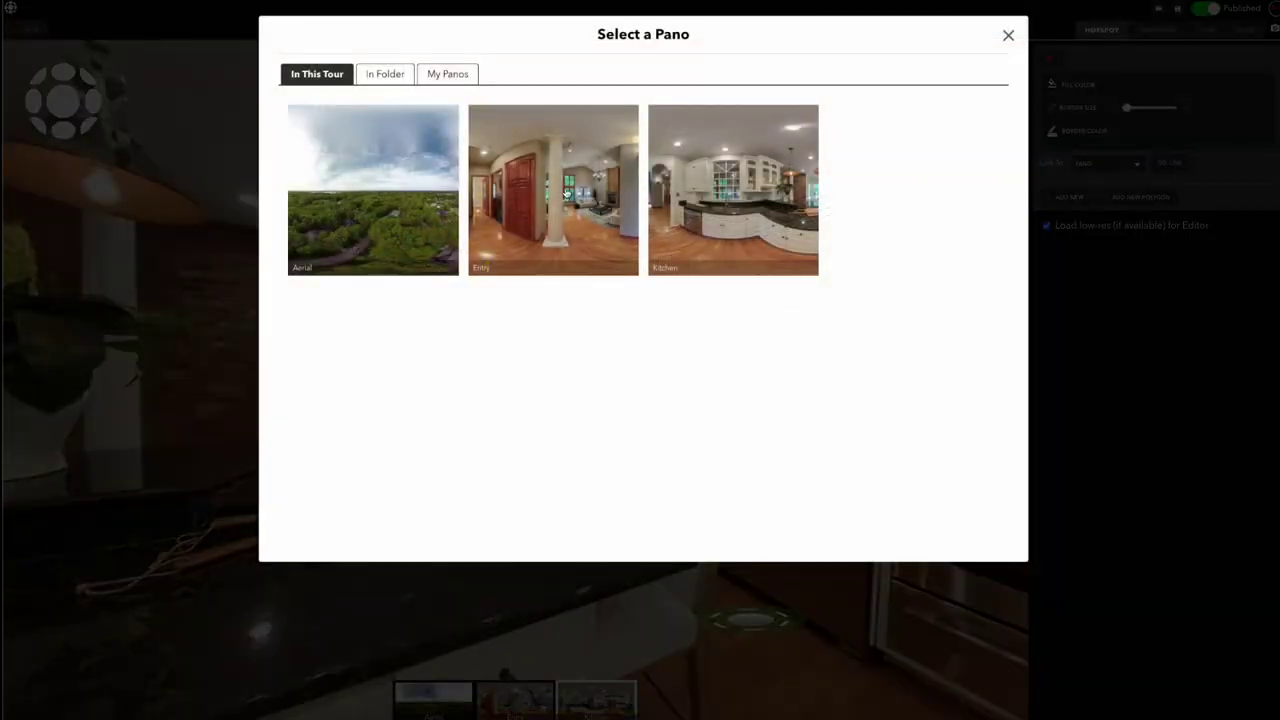
left_click(366, 210)
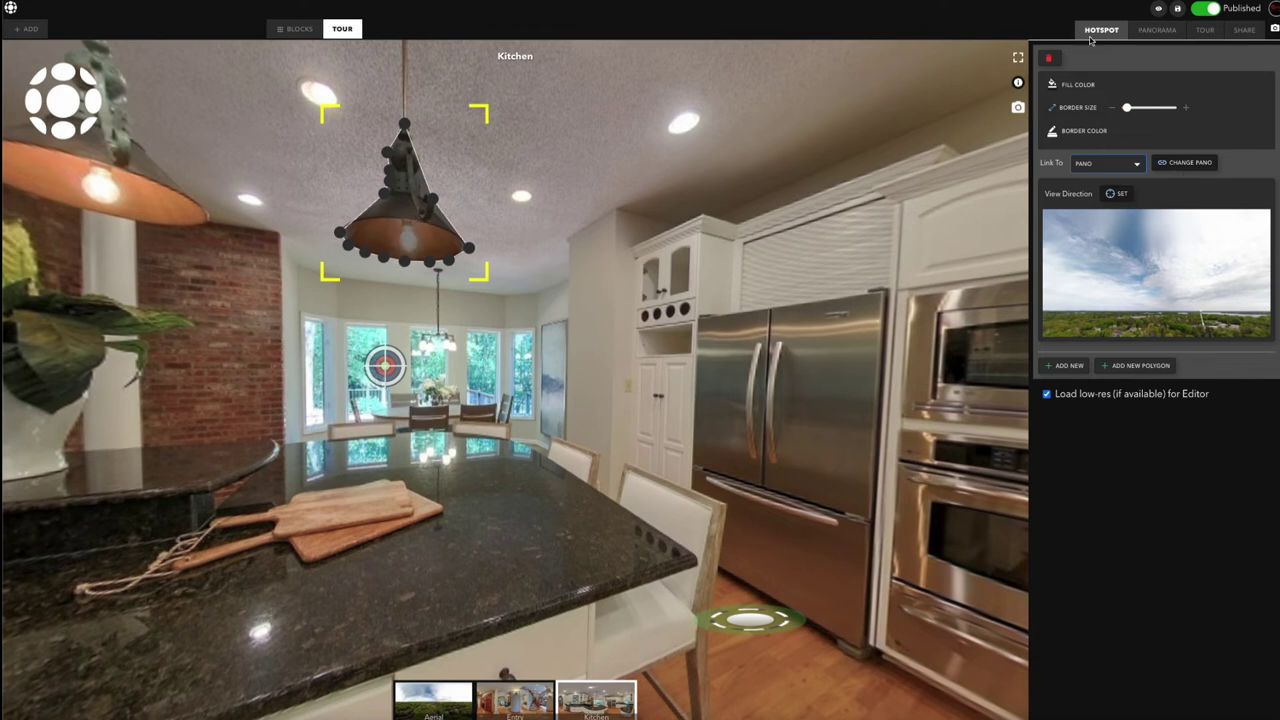
left_click(1158, 9)
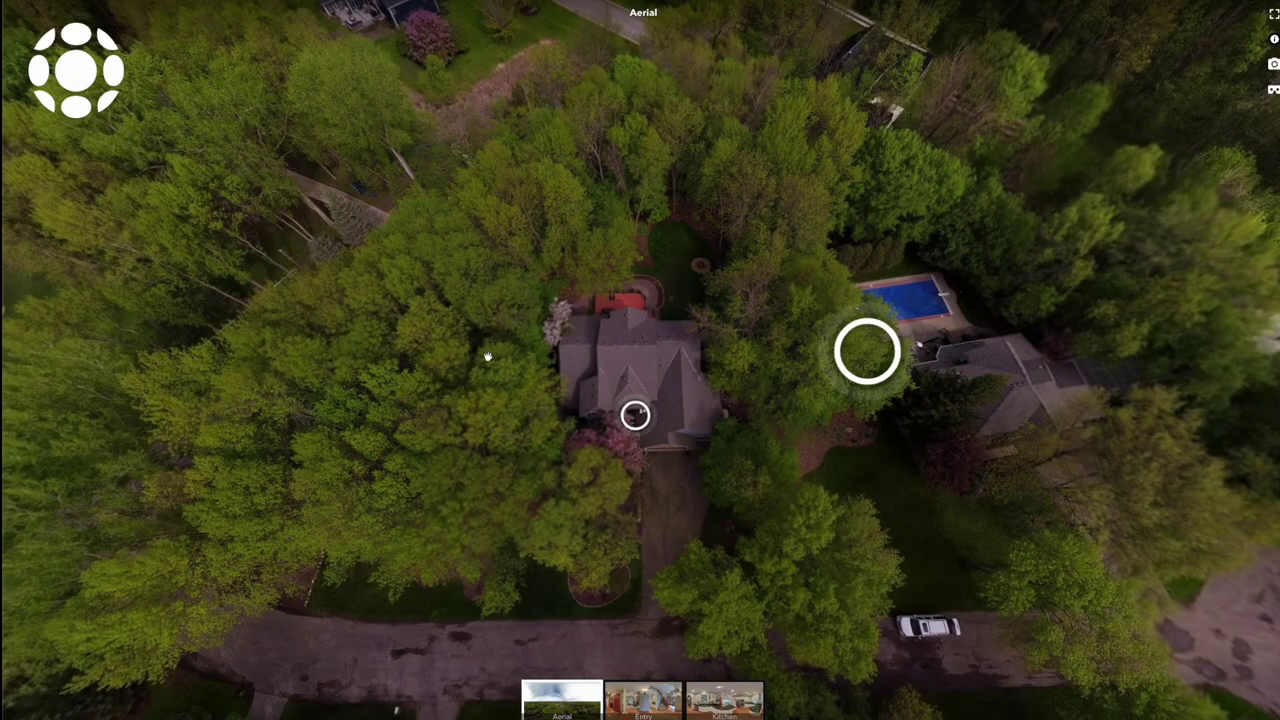
left_click(643, 703)
left_click(724, 703)
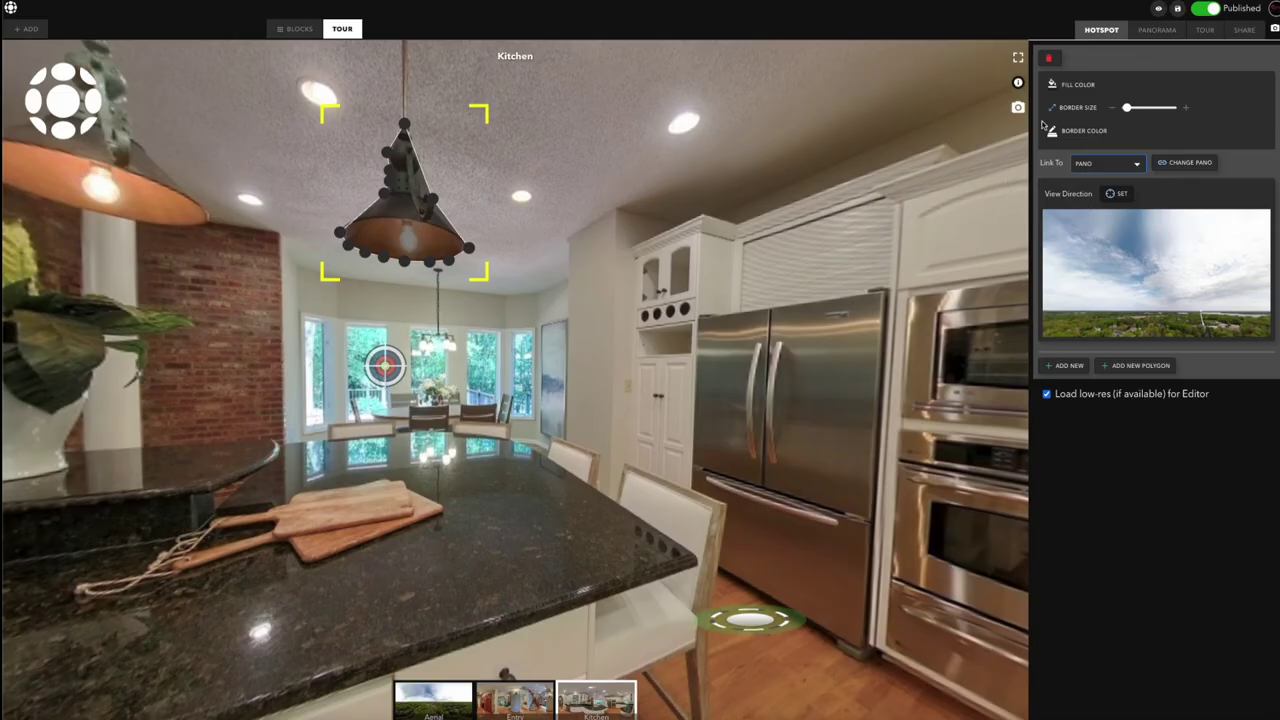
Give the lamp hotspot a semi-transparent purple-blue fill colour
left_click(1071, 88)
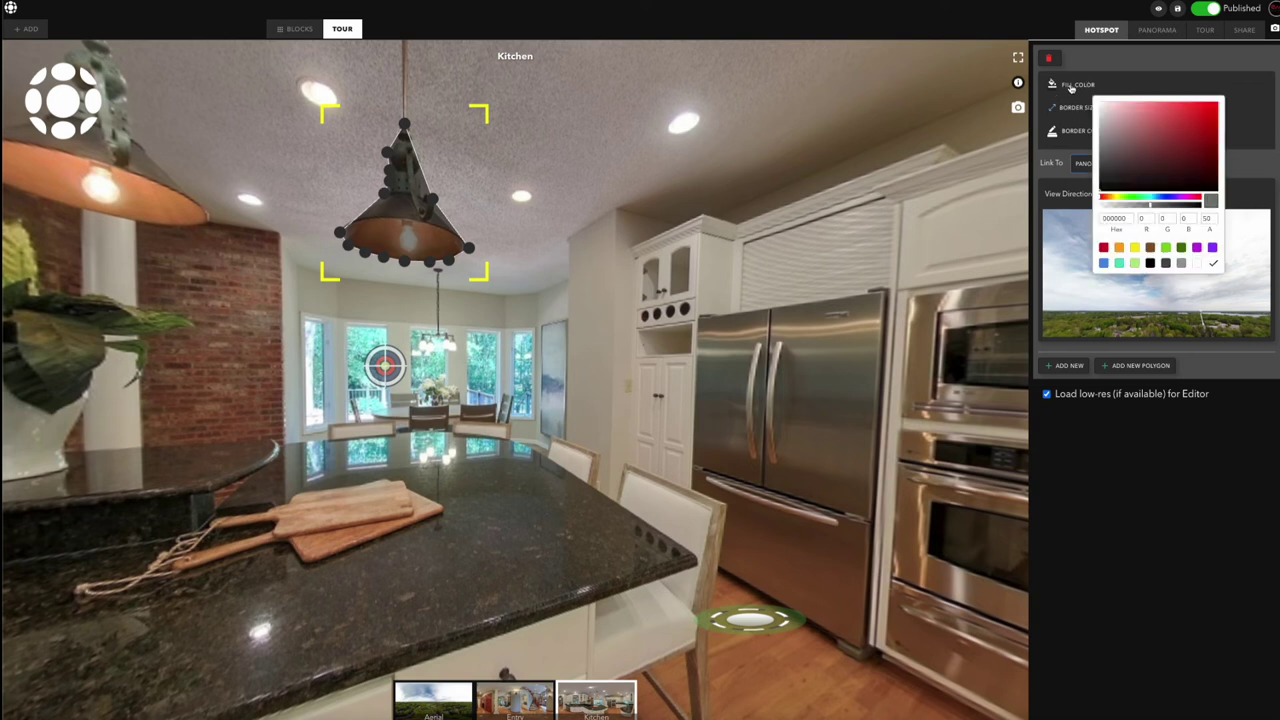
left_click(1199, 123)
left_click(1168, 196)
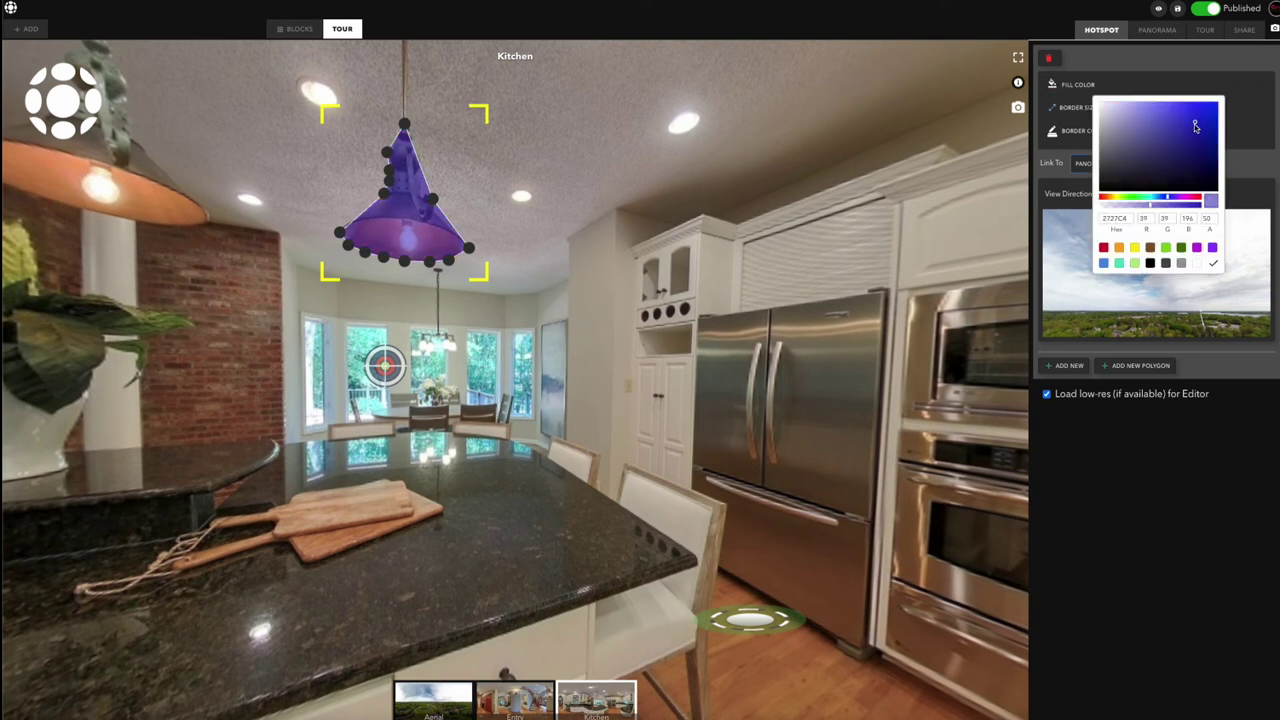
left_click(1199, 111)
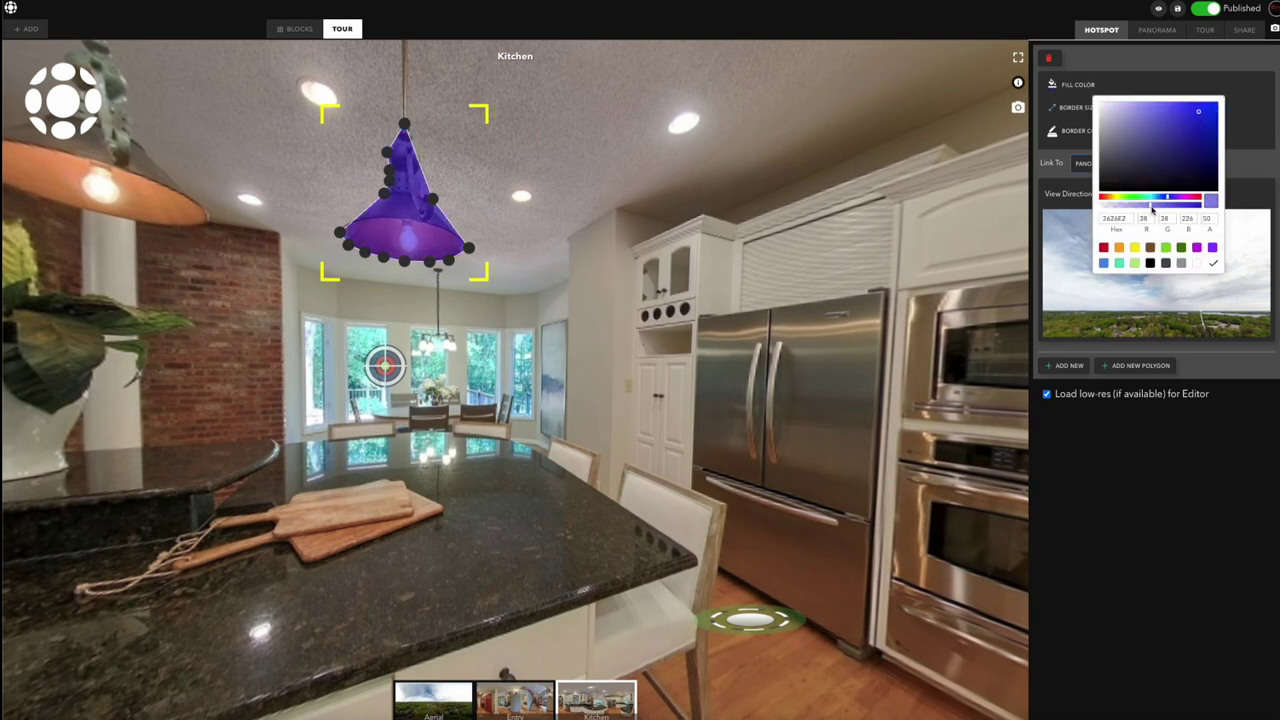
mouse_move(1152, 204)
left_mouse_down()
mouse_move(1120, 204)
mouse_move(1132, 207)
left_mouse_up()
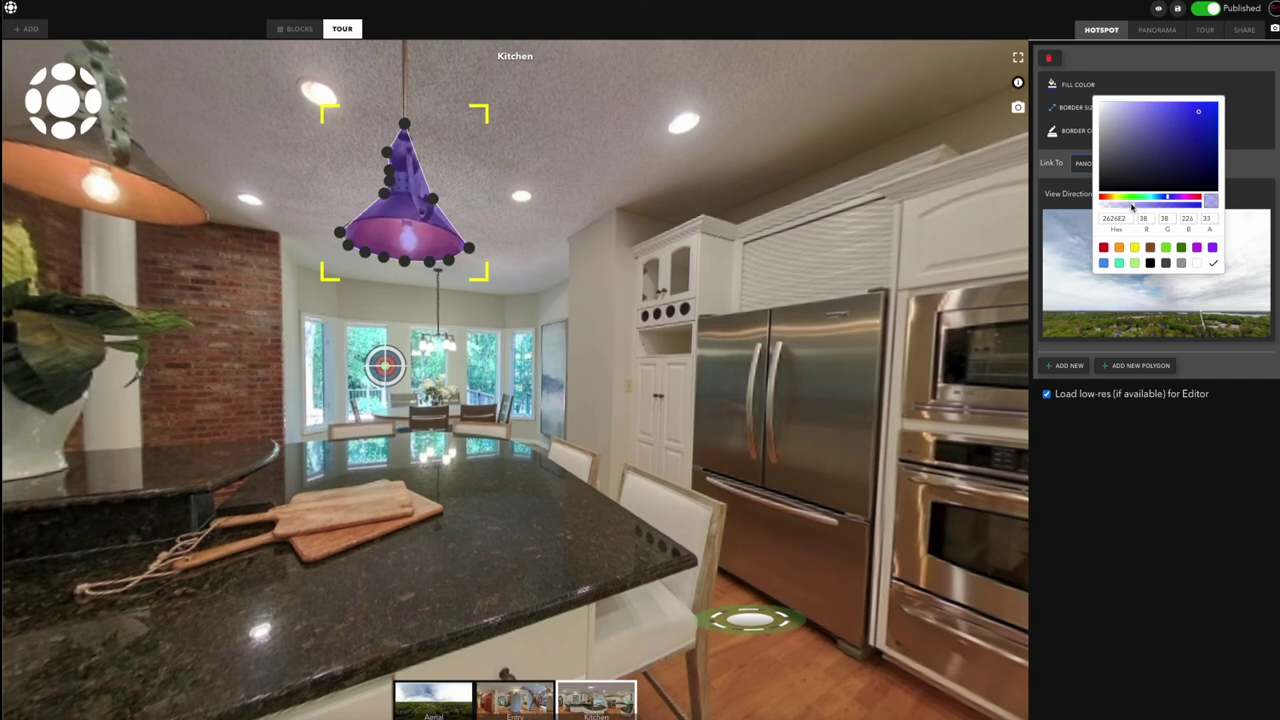
left_click(1213, 263)
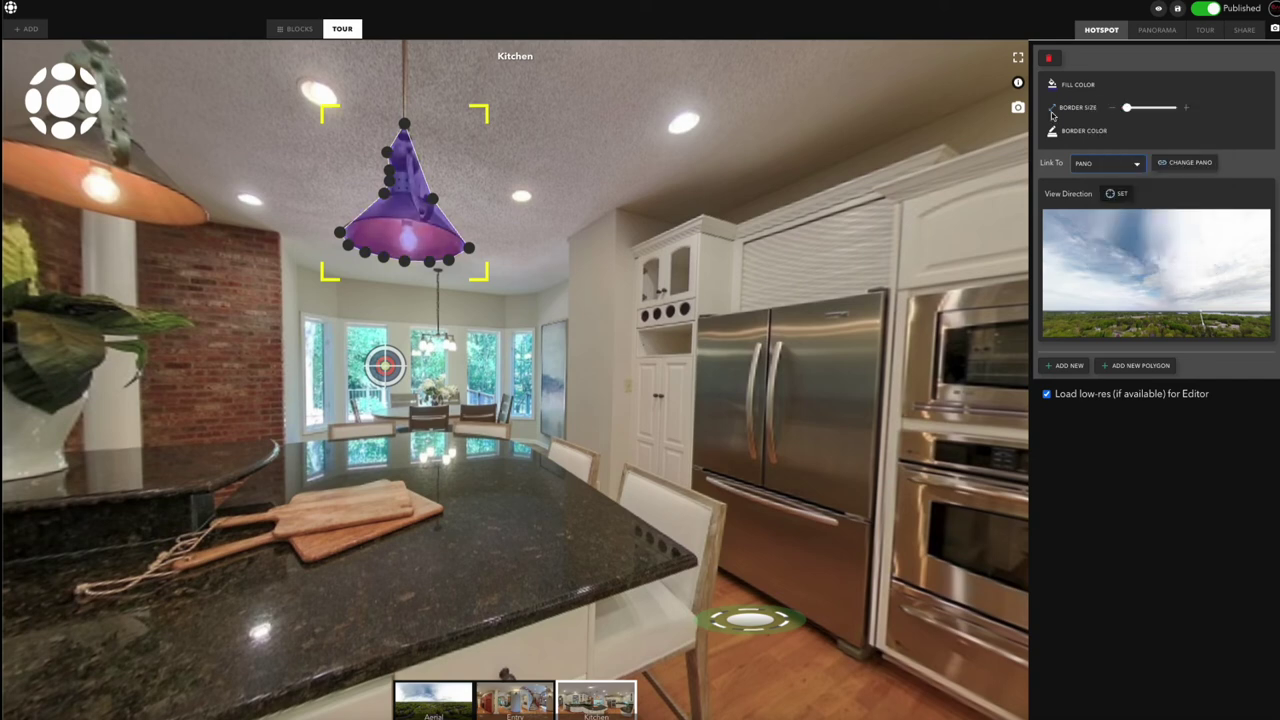
Thicken the lamp hotspot's border and set its border colour to red E01414
left_click_drag(1127, 107, 1155, 107)
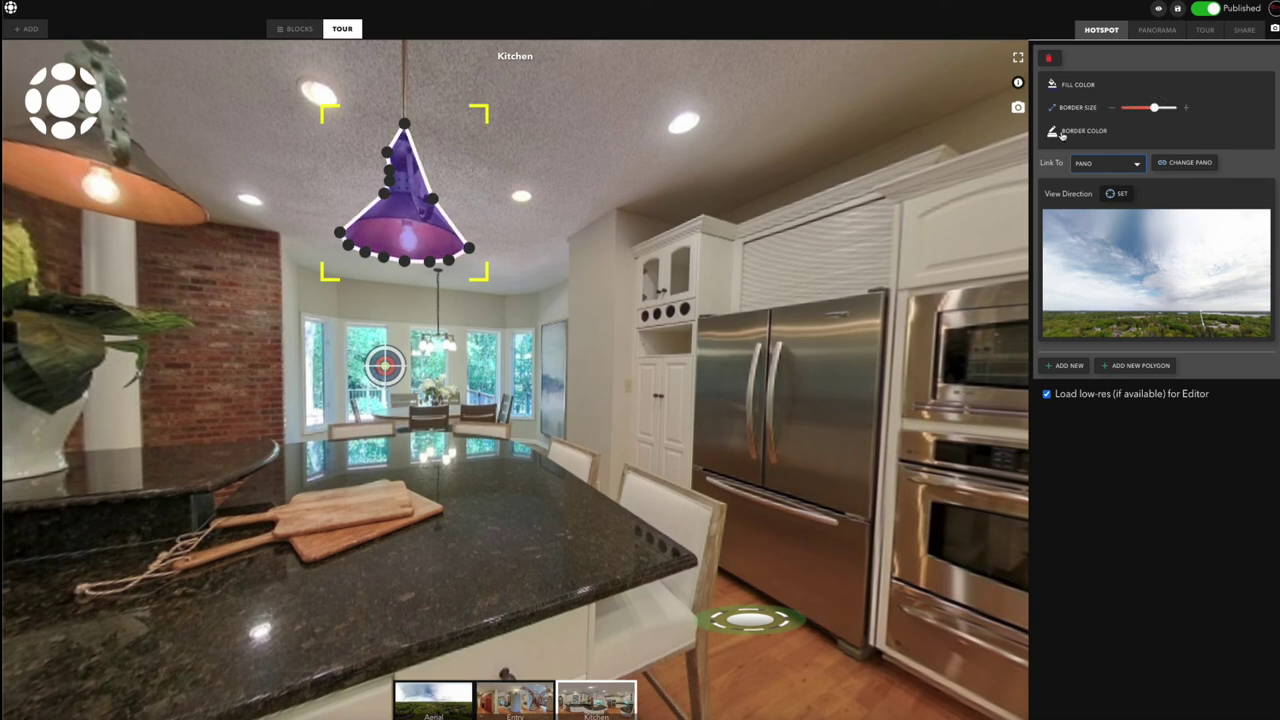
left_click(1053, 133)
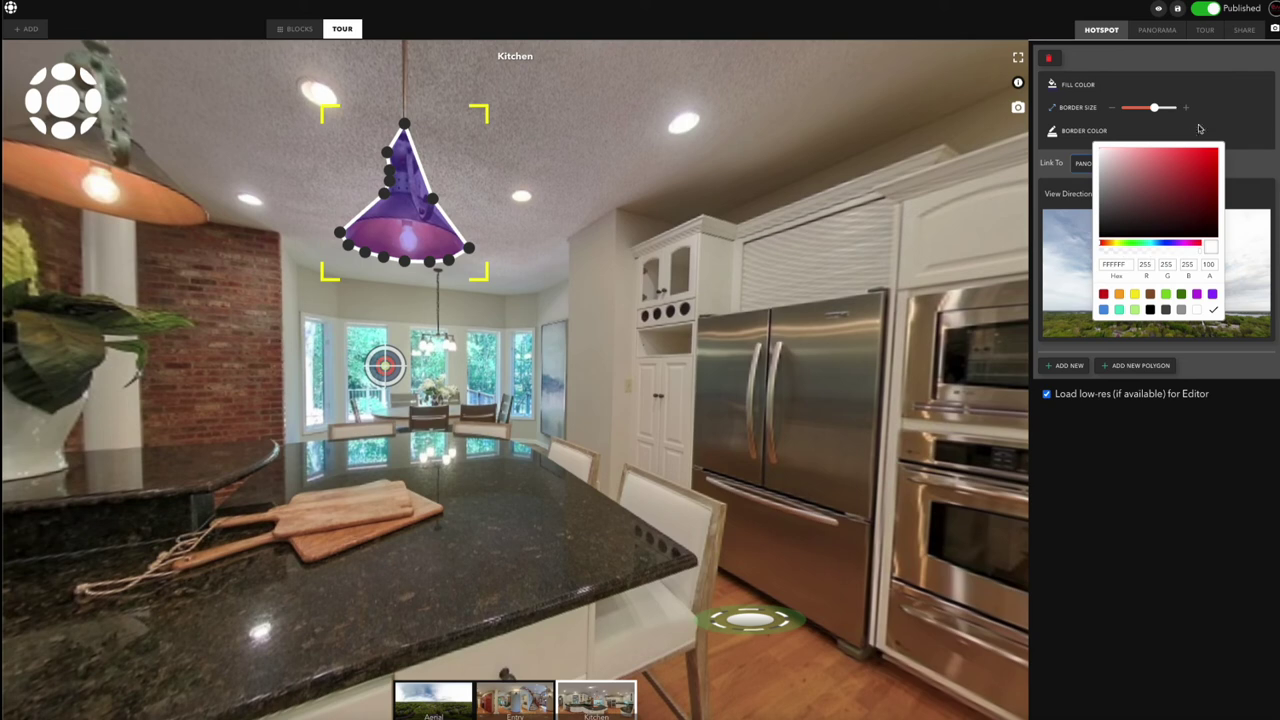
left_click(1209, 160)
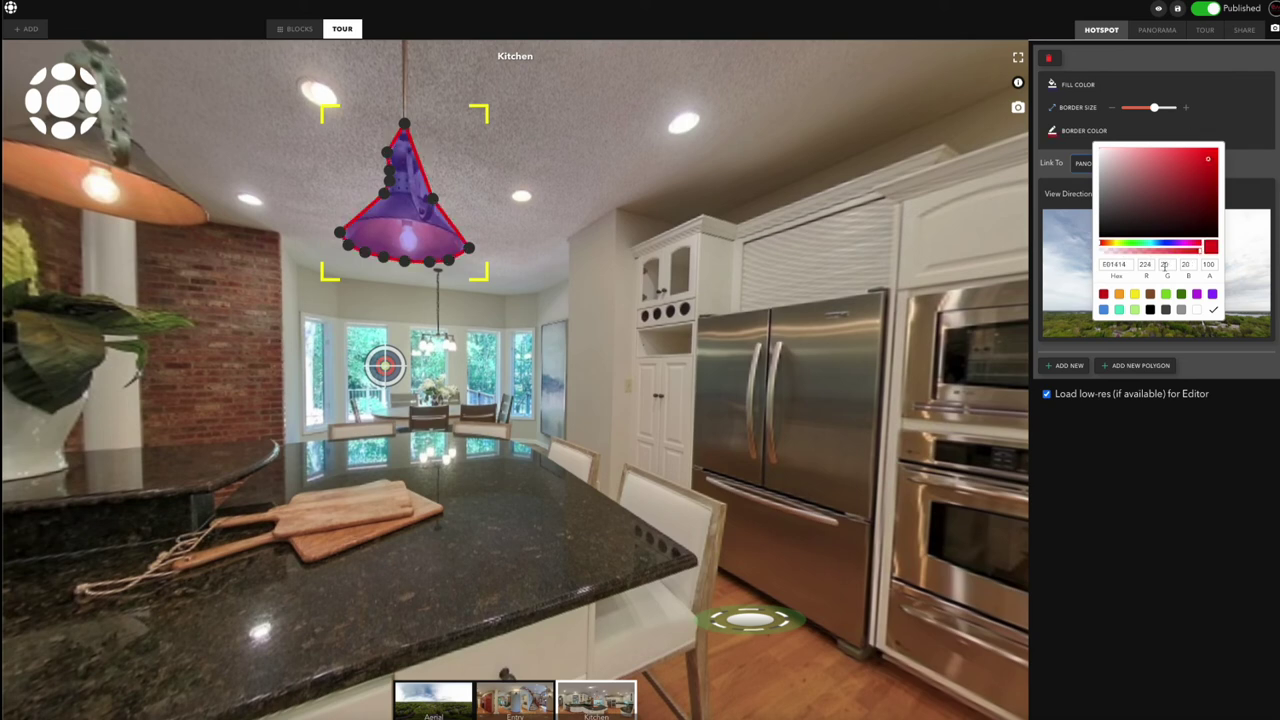
left_click(1213, 310)
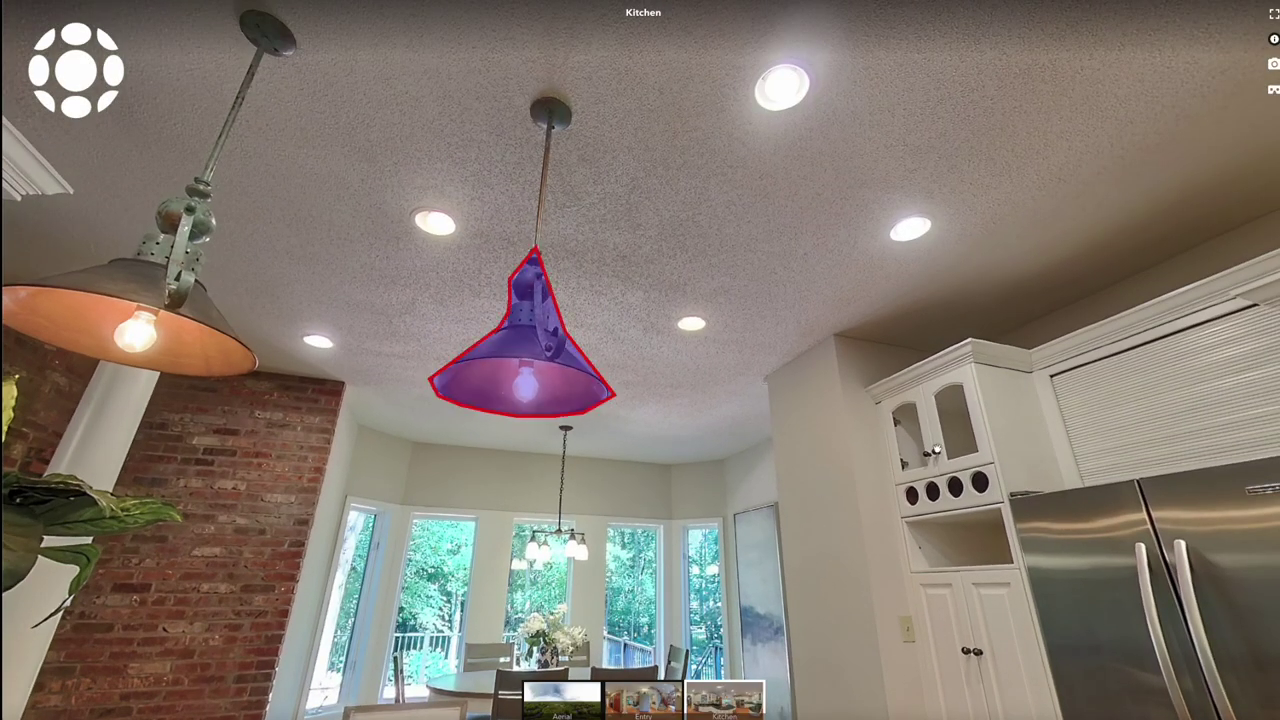
left_click_drag(805, 284, 779, 146)
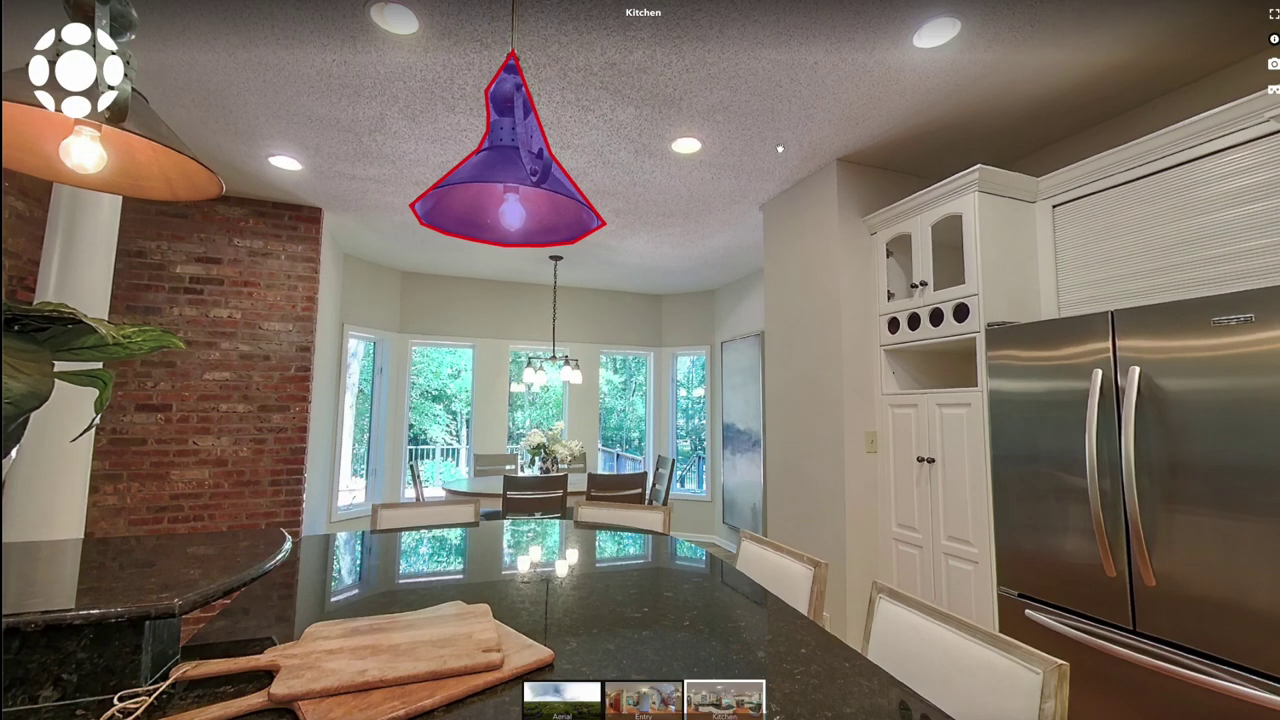
left_click_drag(648, 408, 640, 380)
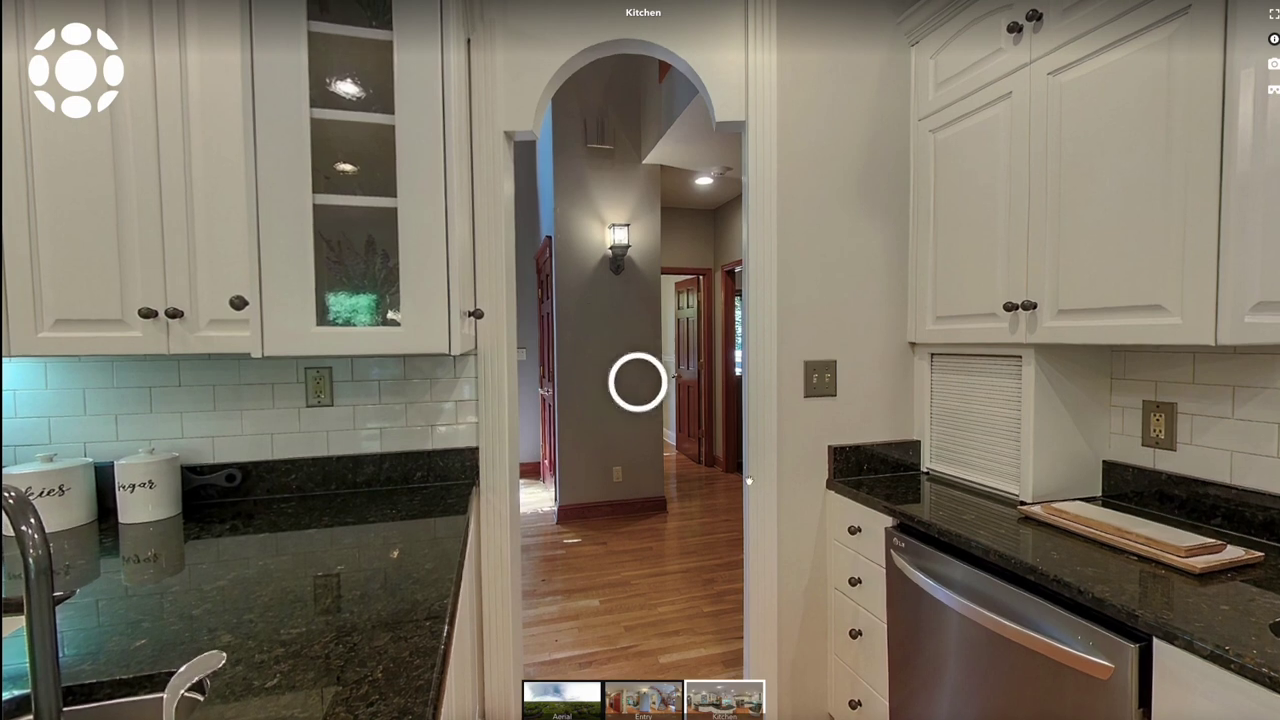